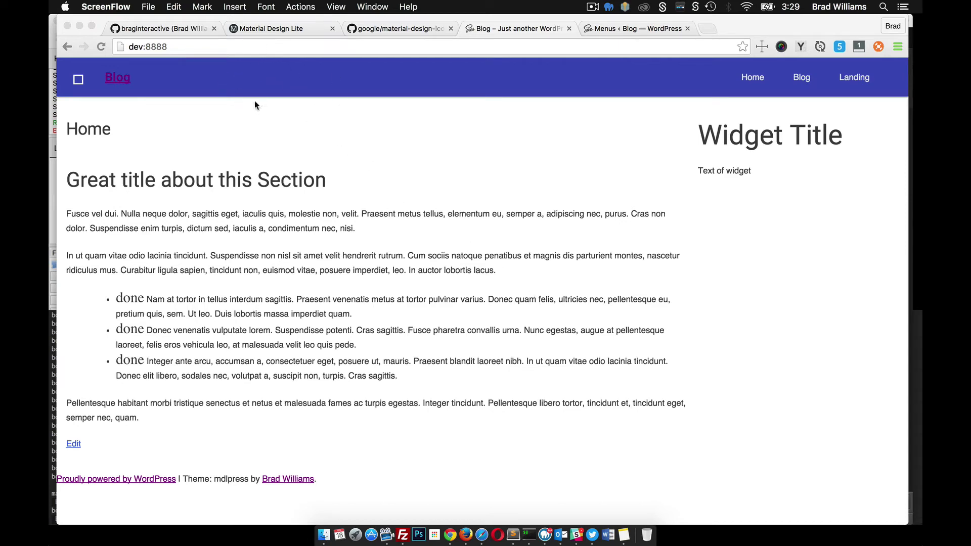
- On getmdl.io, open the Material Icons guide from STYLES and highlight the fonts.googleapis.com URL
click(79, 86)
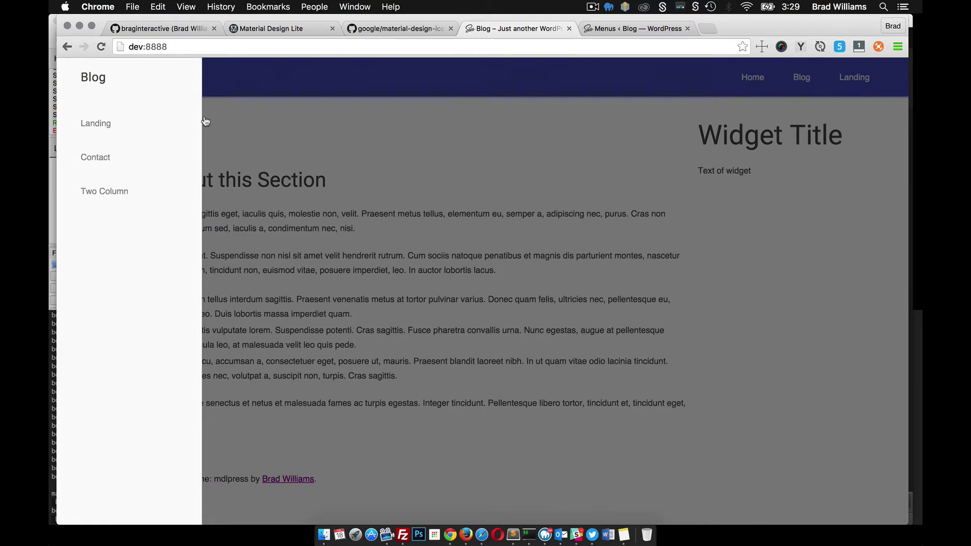
click(227, 128)
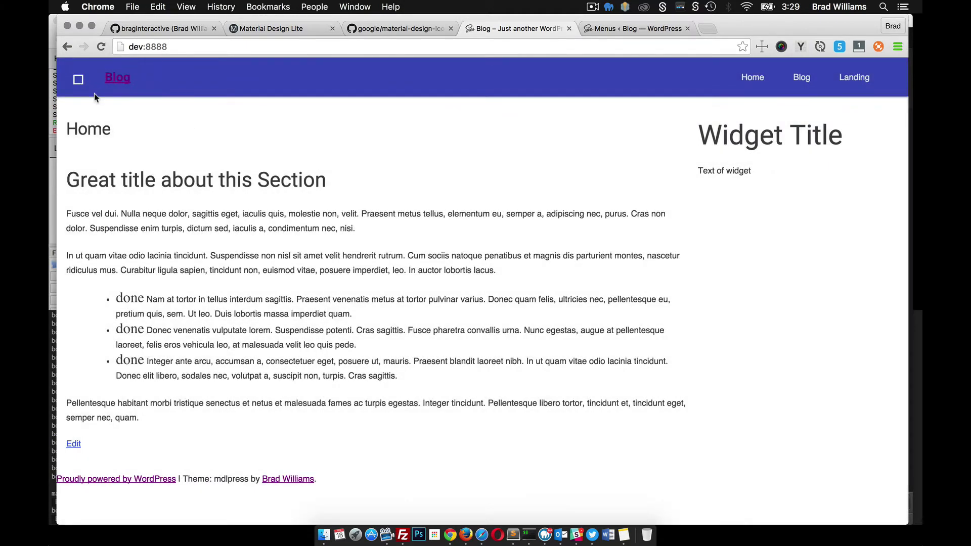
click(303, 30)
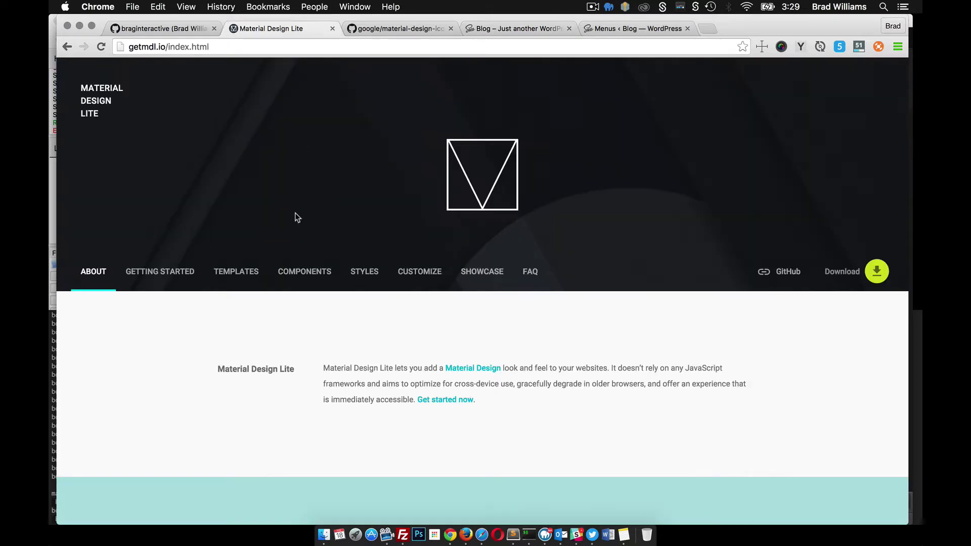
click(363, 270)
scroll(358, 290, down, 4)
scroll(357, 293, down, 3)
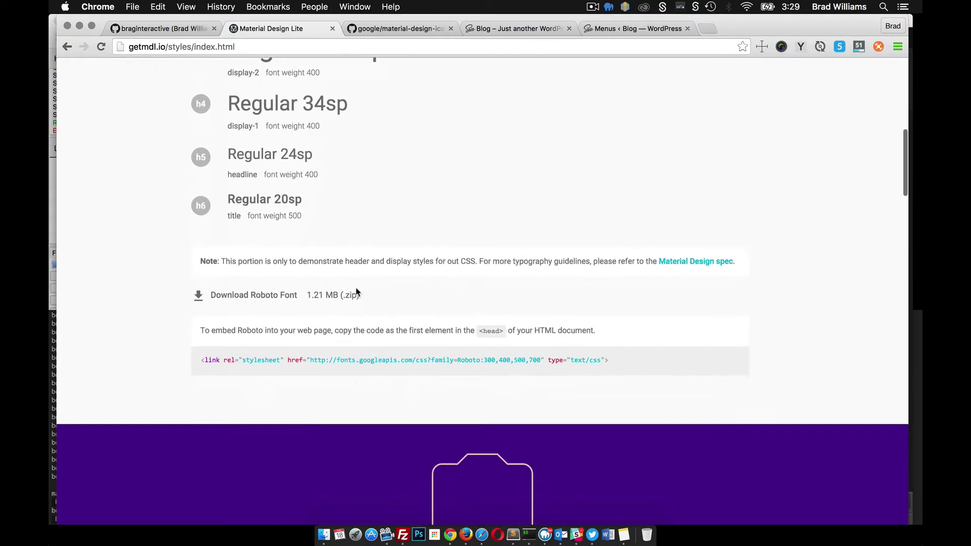
scroll(356, 292, down, 5)
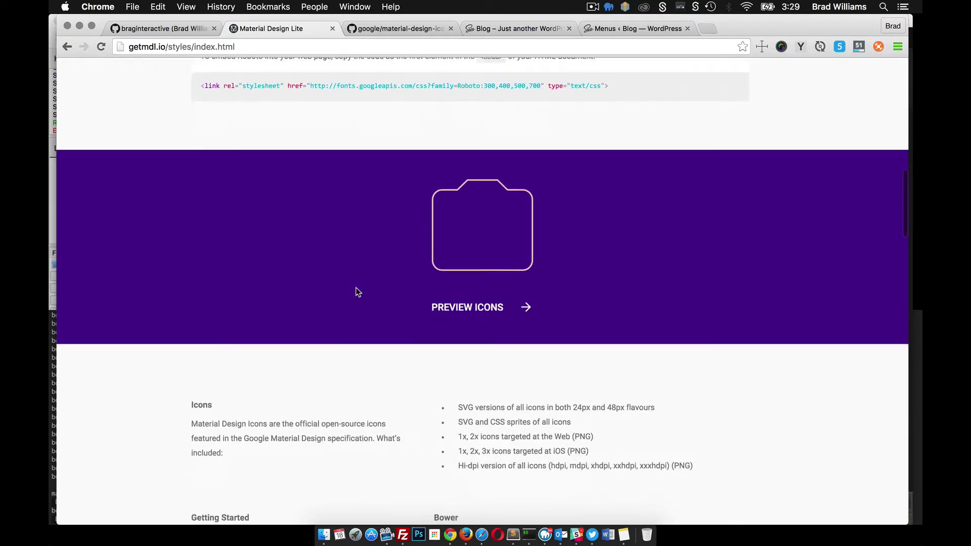
click(448, 304)
scroll(354, 322, down, 5)
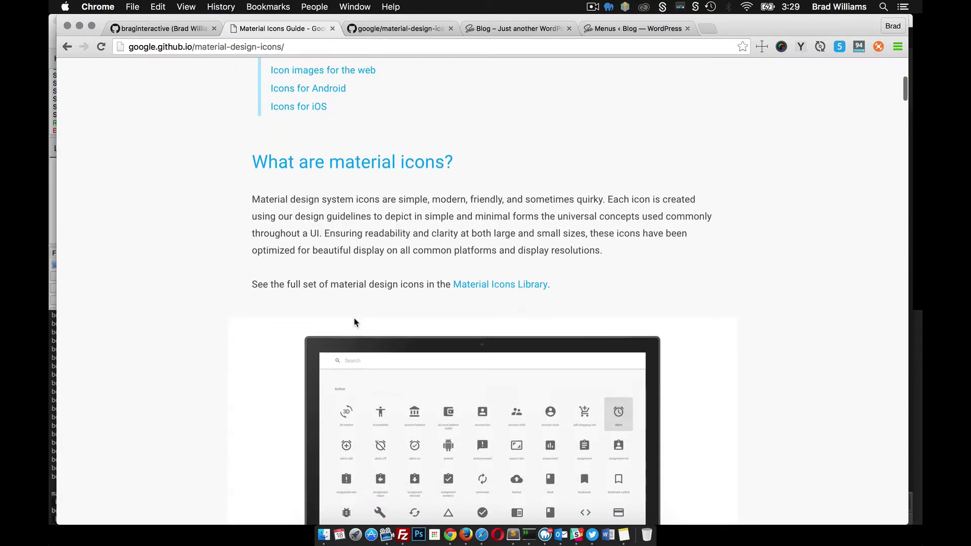
scroll(353, 323, down, 3)
scroll(353, 322, down, 5)
scroll(354, 322, down, 5)
scroll(354, 323, down, 2)
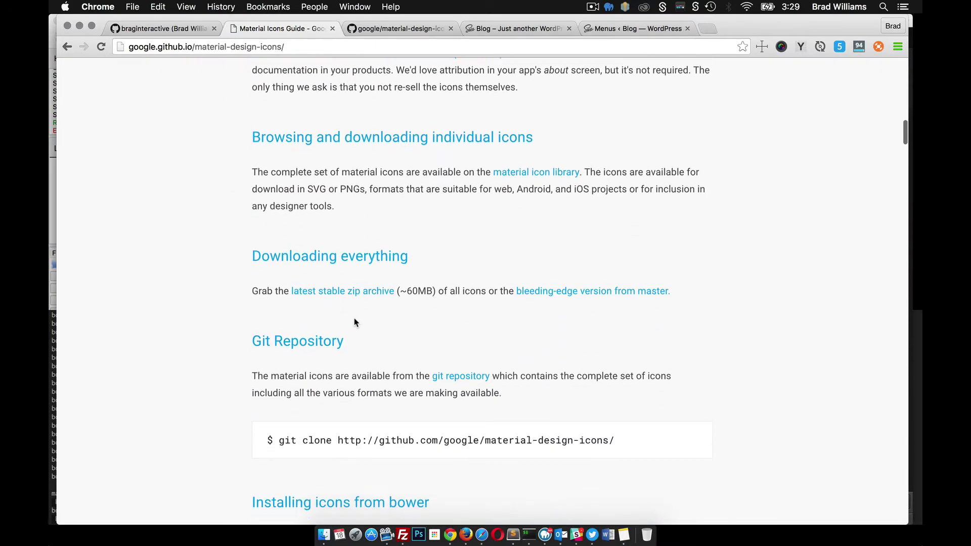
scroll(355, 322, down, 5)
scroll(354, 322, down, 2)
scroll(354, 322, down, 3)
scroll(354, 323, down, 2)
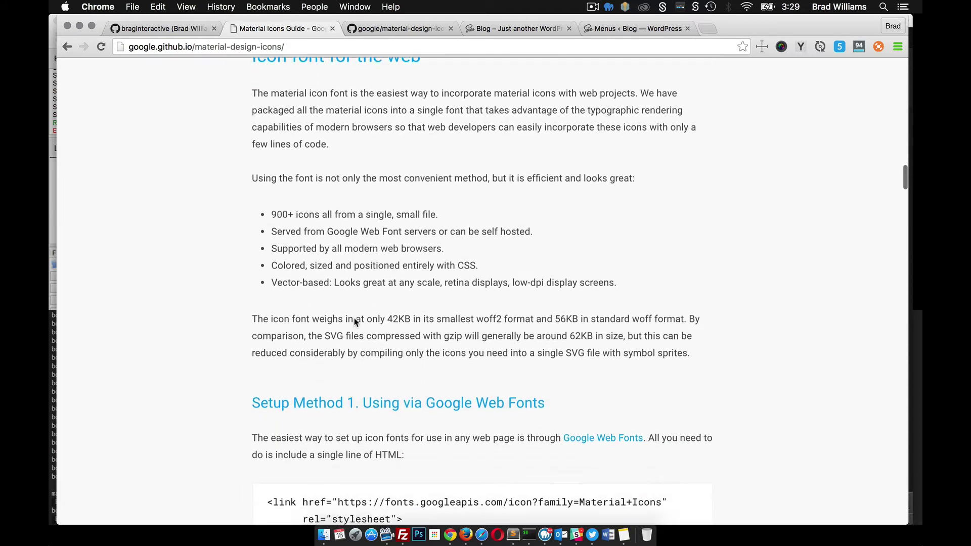
scroll(354, 321, down, 2)
scroll(420, 354, down, 3)
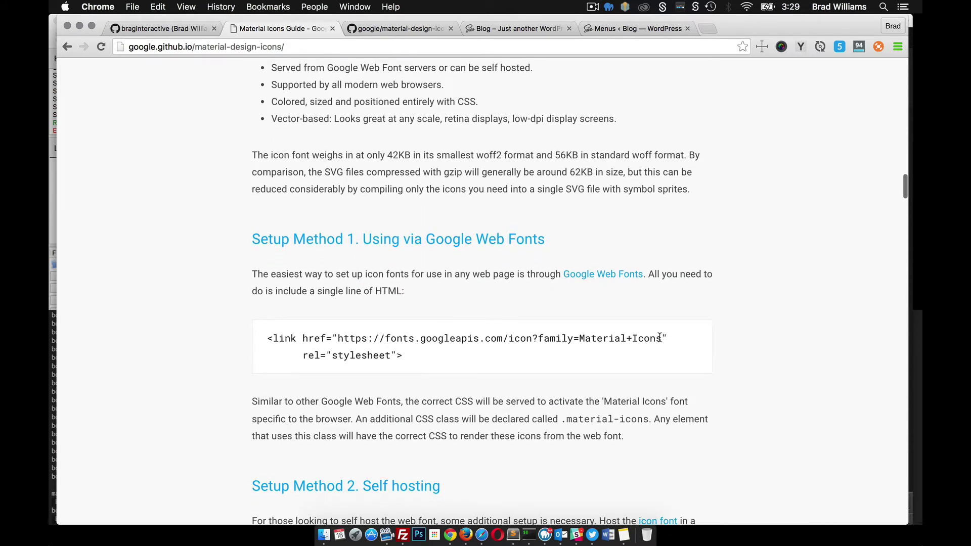
drag(660, 339, 374, 342)
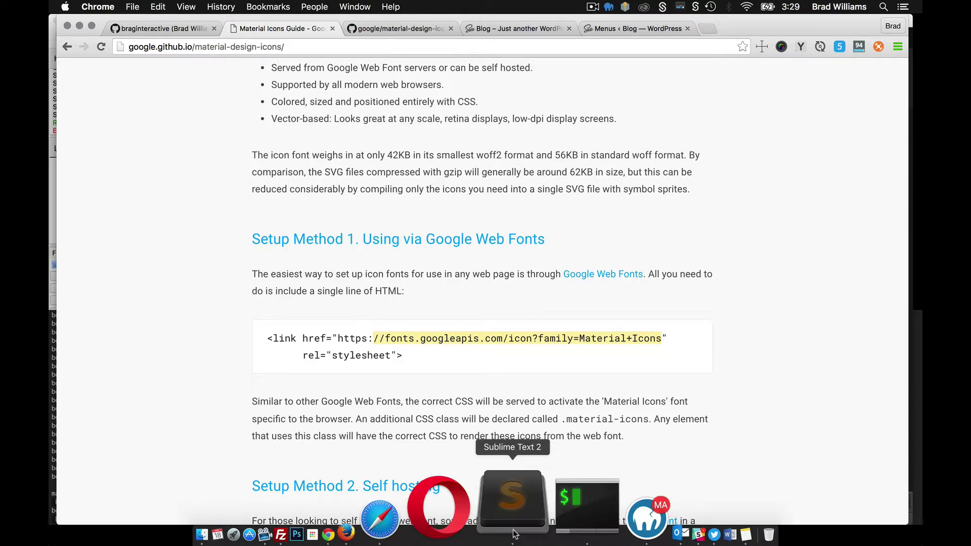
- Switch to Sublime Text 2 and open the theme's functions.php from the sidebar
click(500, 520)
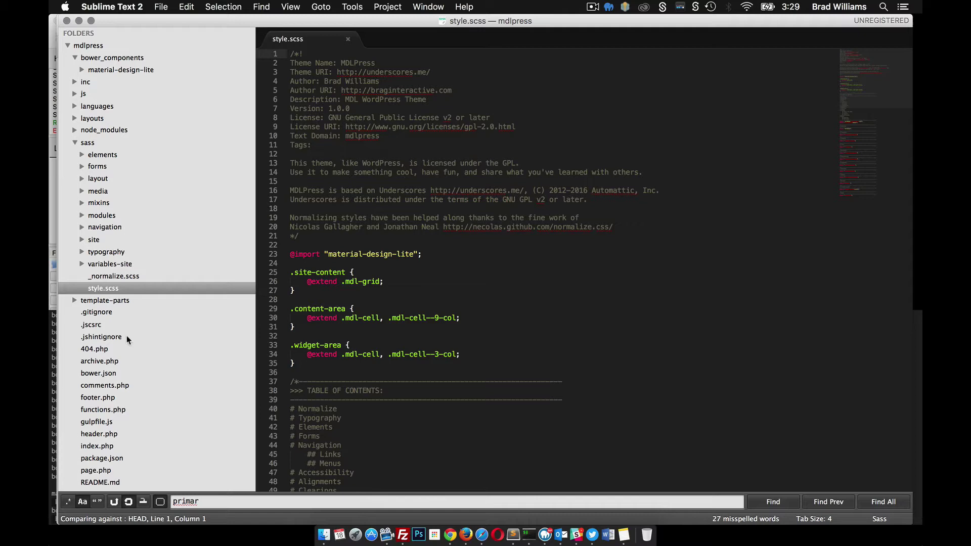
click(102, 409)
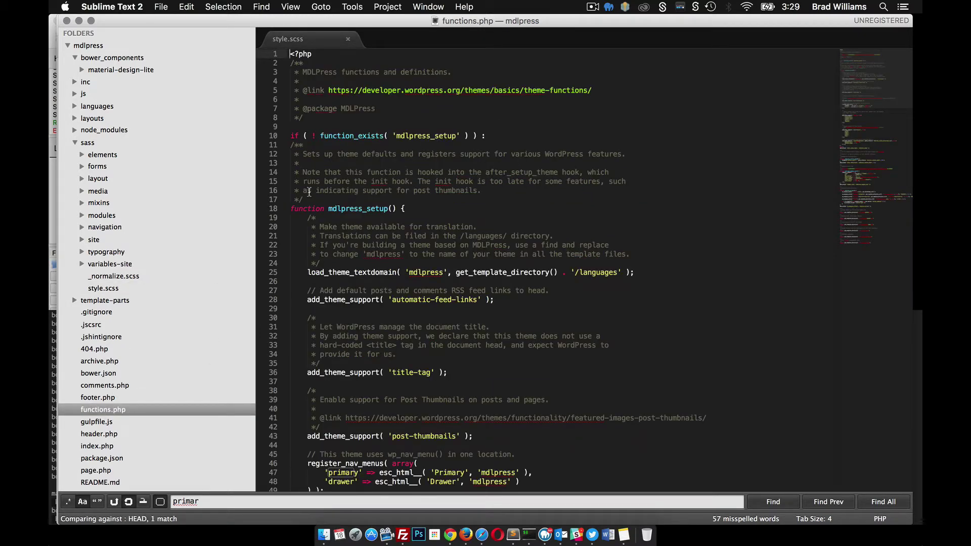
scroll(380, 255, down, 2)
scroll(381, 254, down, 6)
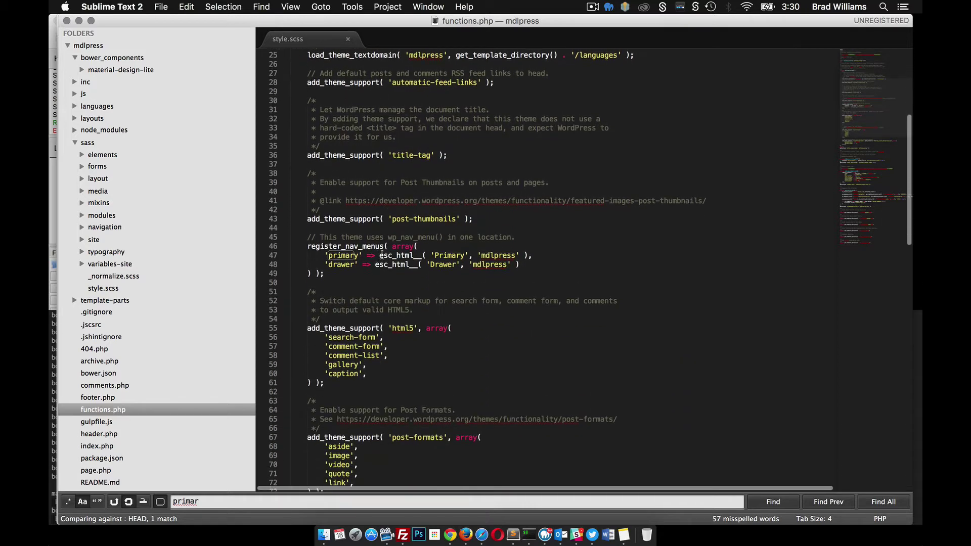
scroll(380, 255, down, 6)
scroll(380, 255, down, 5)
scroll(381, 255, down, 4)
scroll(382, 255, down, 5)
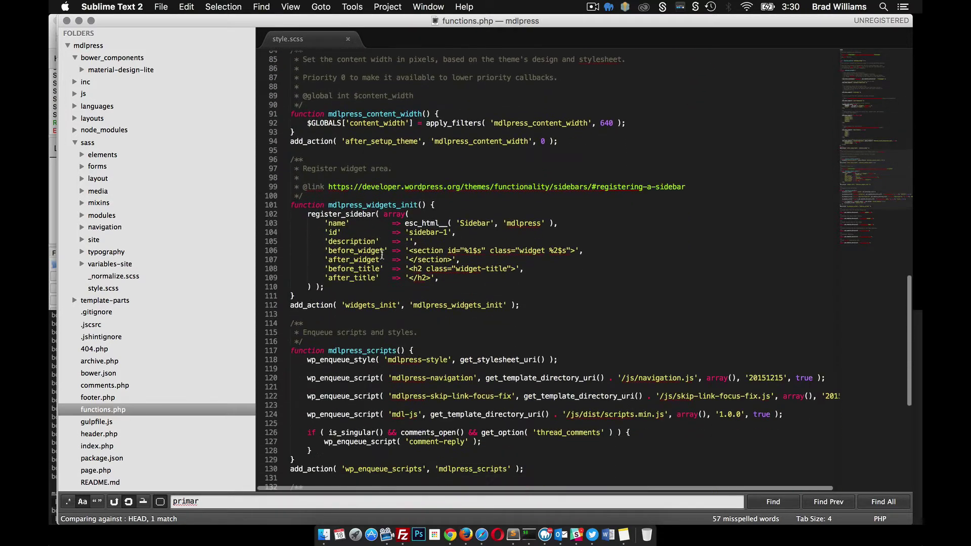
scroll(381, 254, down, 3)
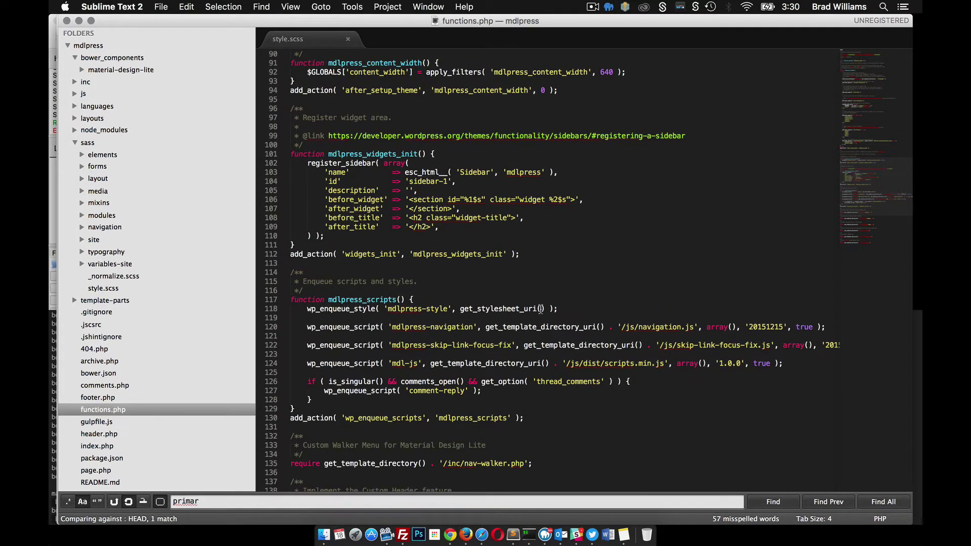
- Paste the font URL after line 118 and duplicate the wp_enqueue_style line below it
click(564, 308)
key(Return)
key(Return)
text(//fonts.googleapis.com/icon?family=Material+Icons)
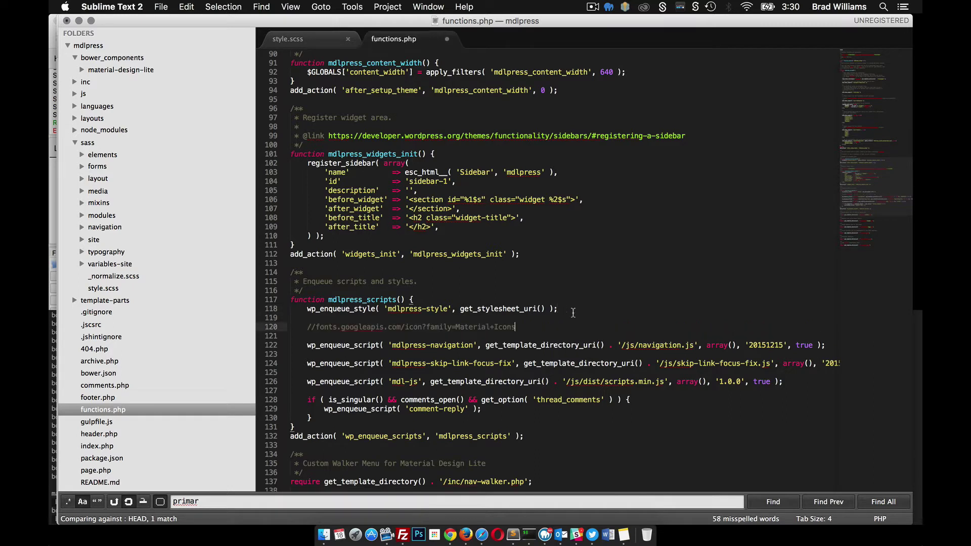
drag(562, 308, 306, 309)
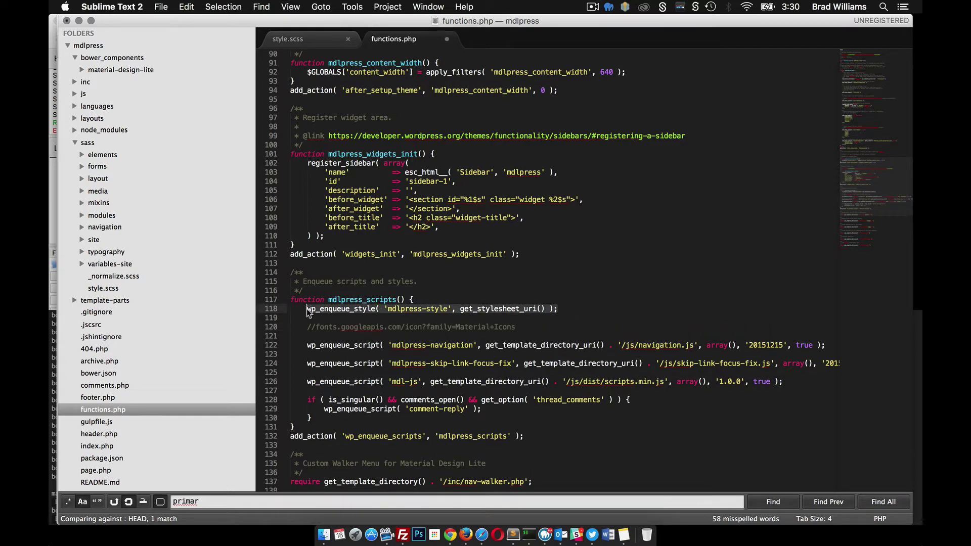
key(super+c)
click(562, 309)
key(Return)
key(Return)
key(super+v)
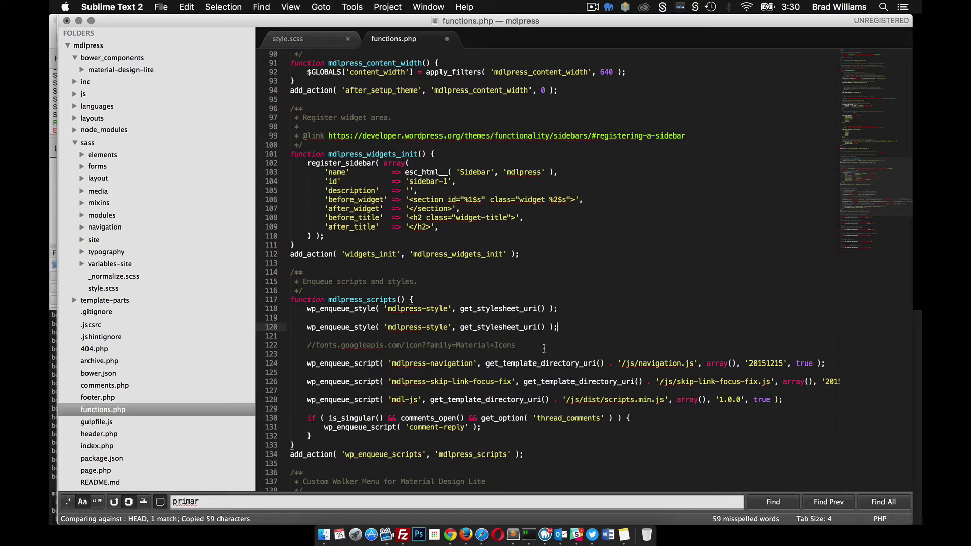
- Rename the copied handle to material-icons, swap its URI for the font URL, and remove blank lines
drag(448, 327, 387, 327)
text(mat)
text(erial-ico)
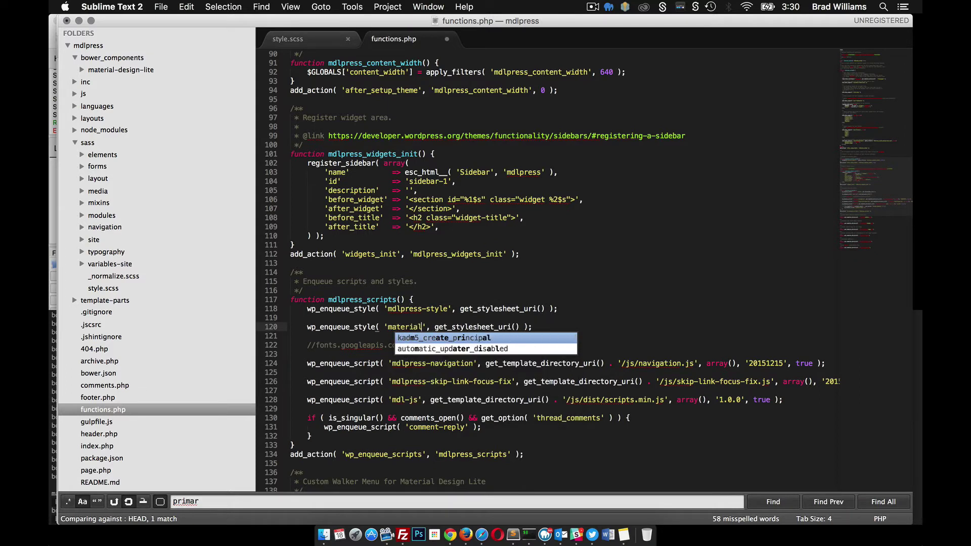
text(ns)
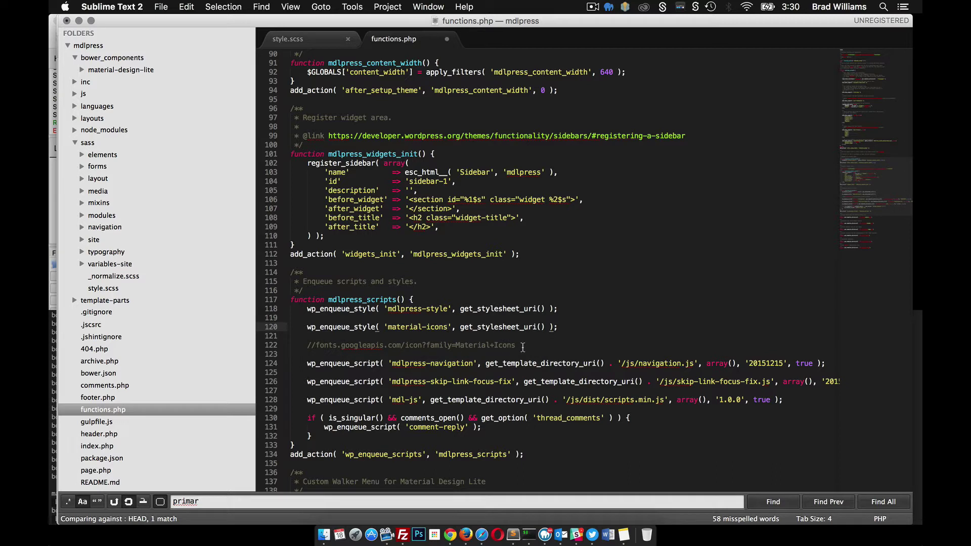
drag(522, 347, 305, 347)
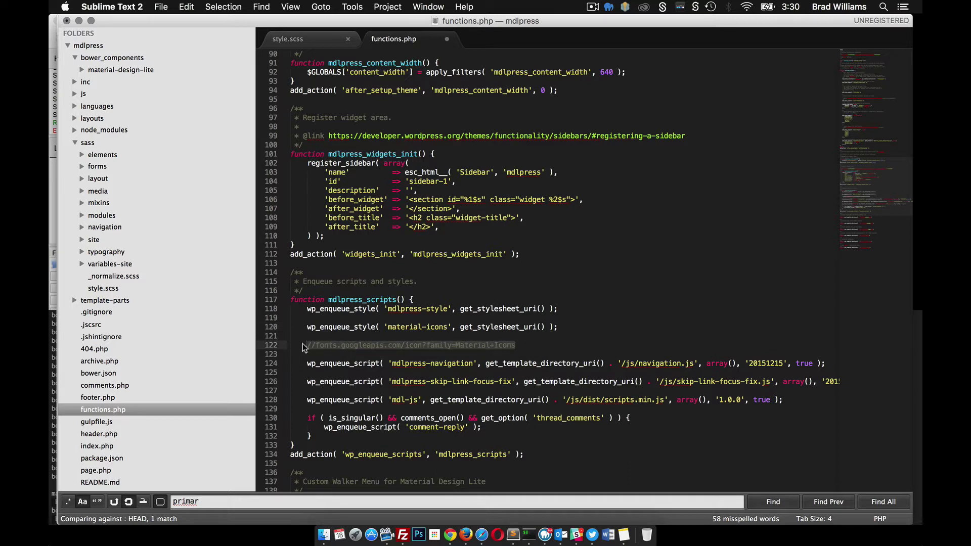
key(super+x)
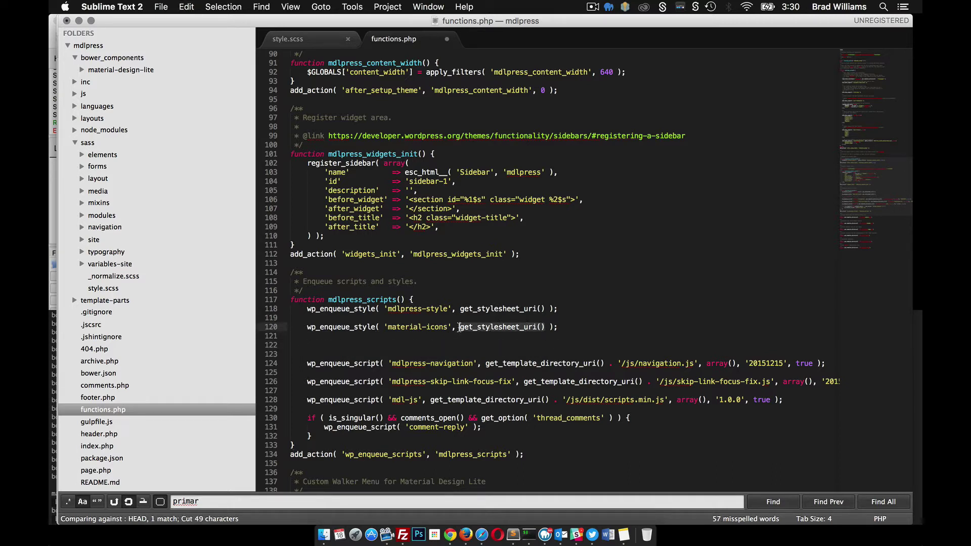
drag(458, 327, 545, 327)
key(super+v)
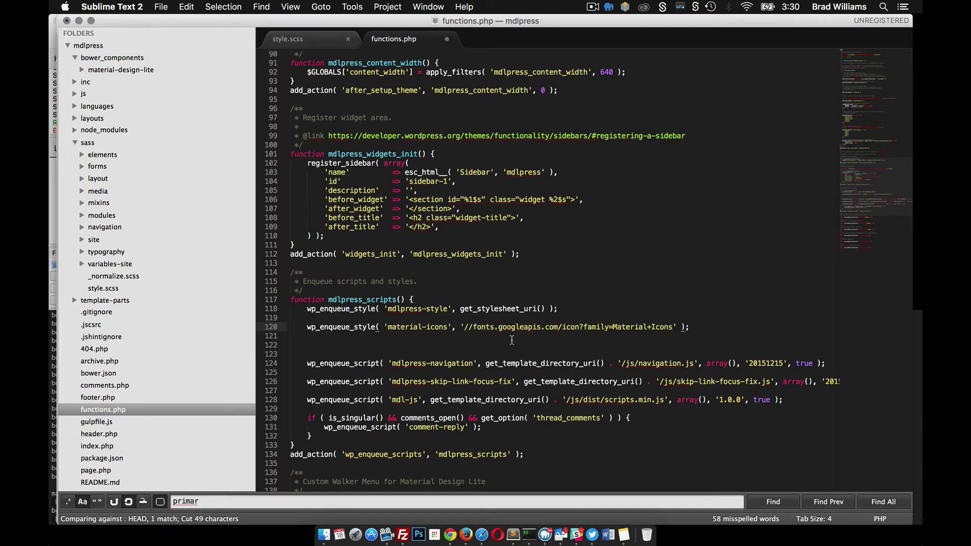
click(505, 342)
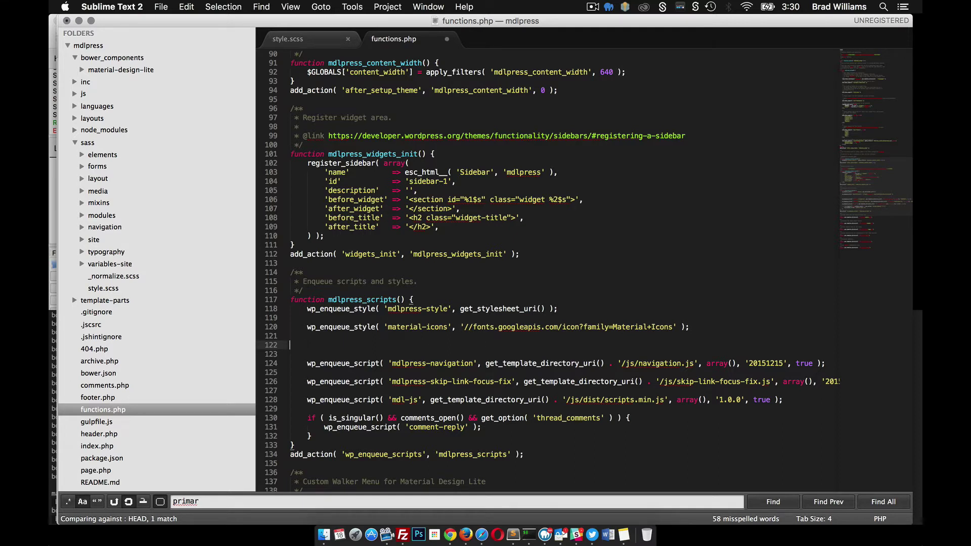
key(BackSpace)
key(BackSpace)
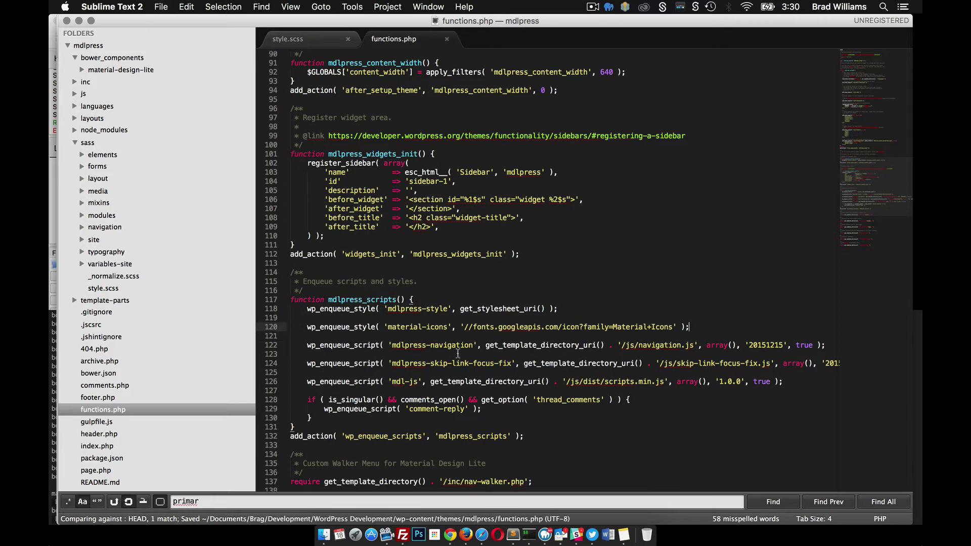
- Reload the Chrome Blog tab to show the checkmark icons, then open the header navigation drawer
click(462, 524)
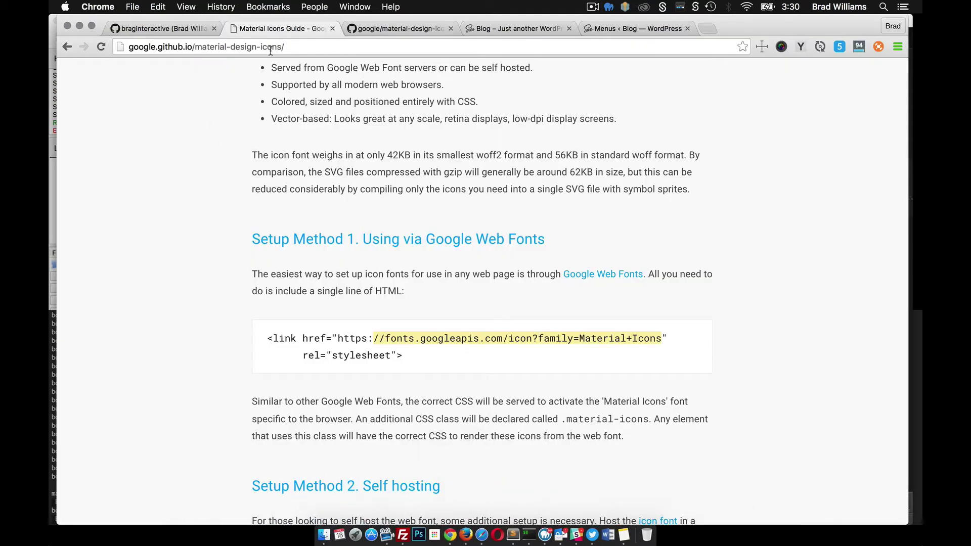
click(534, 34)
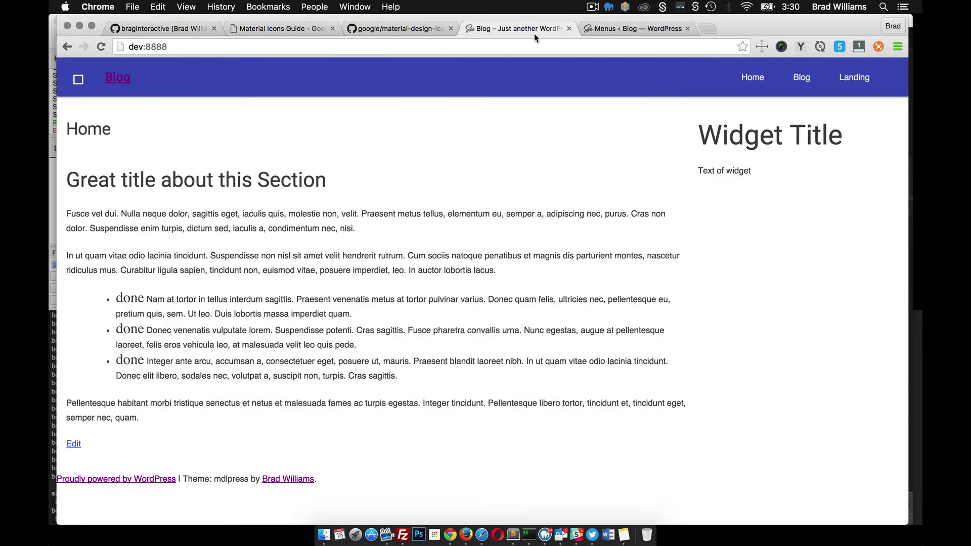
click(101, 47)
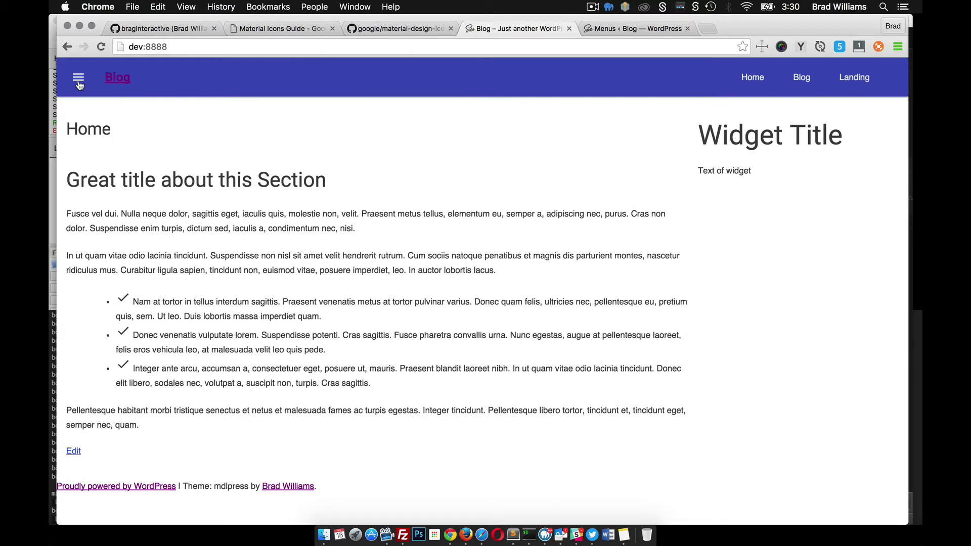
click(78, 76)
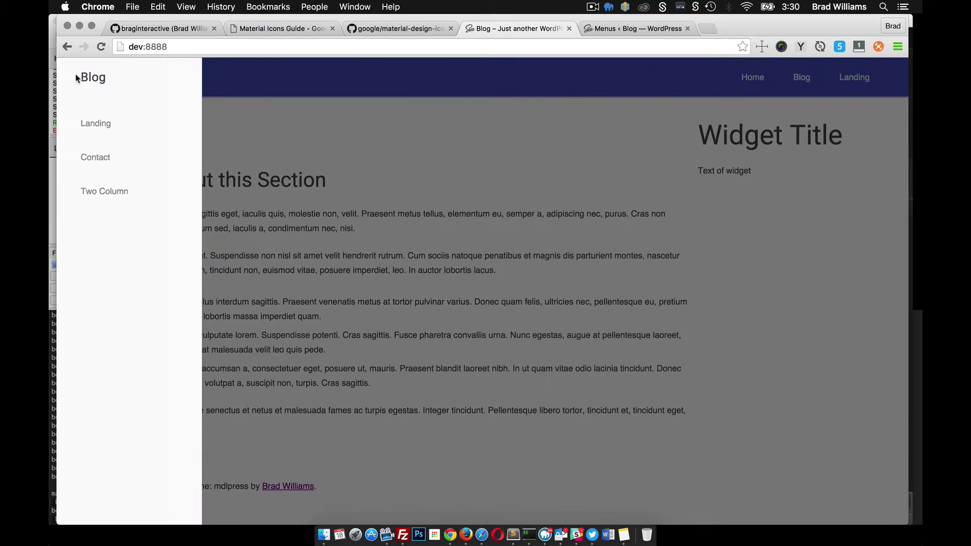
- Go to All Pages in WordPress admin and edit the About page
click(267, 156)
click(599, 33)
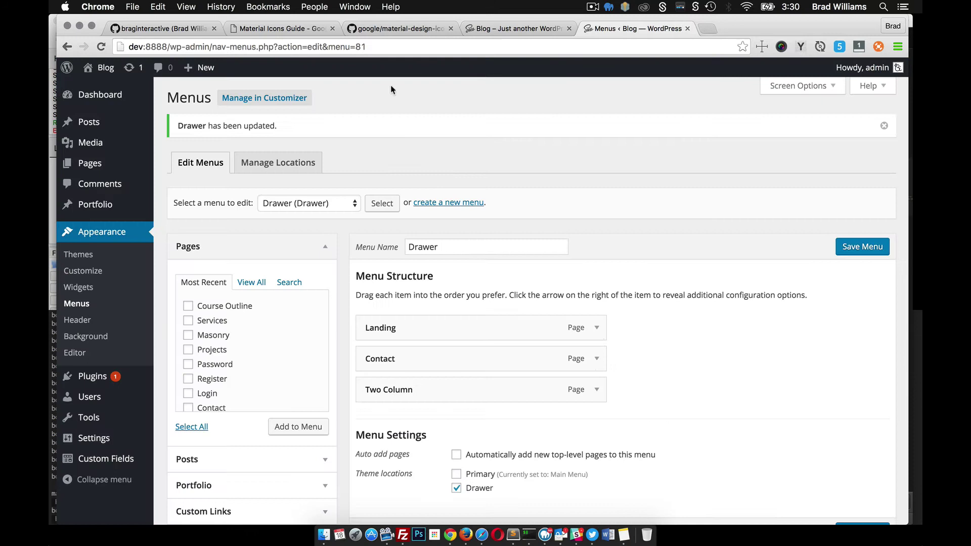
mouse_move(90, 164)
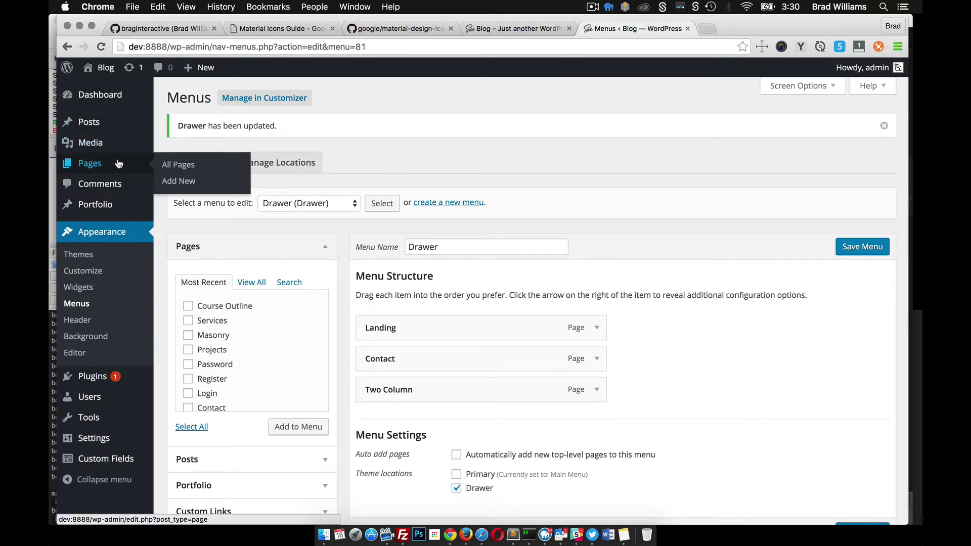
click(180, 165)
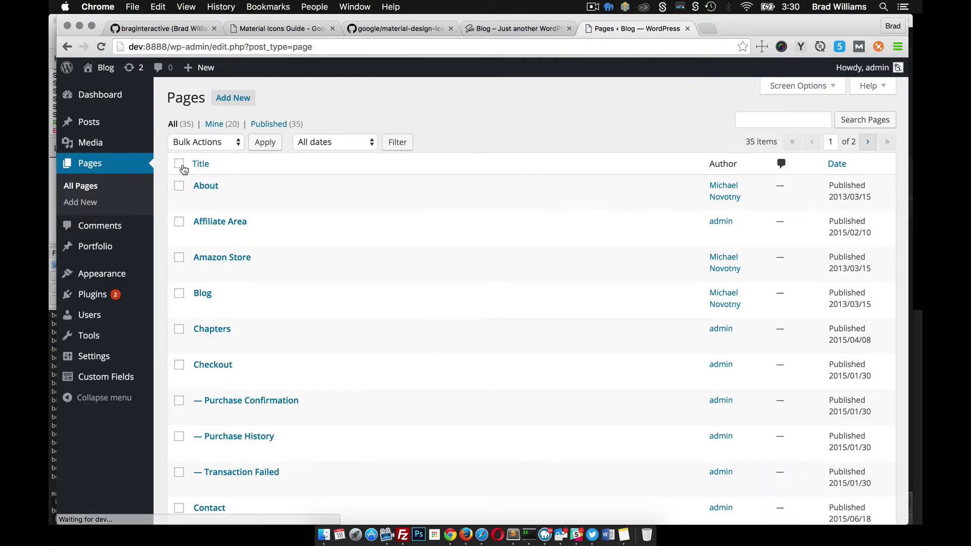
click(526, 28)
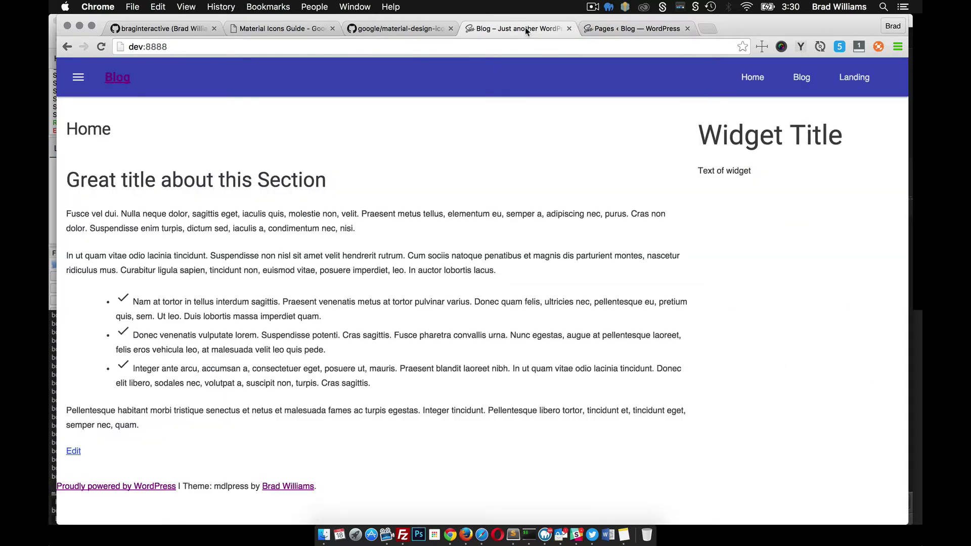
click(606, 31)
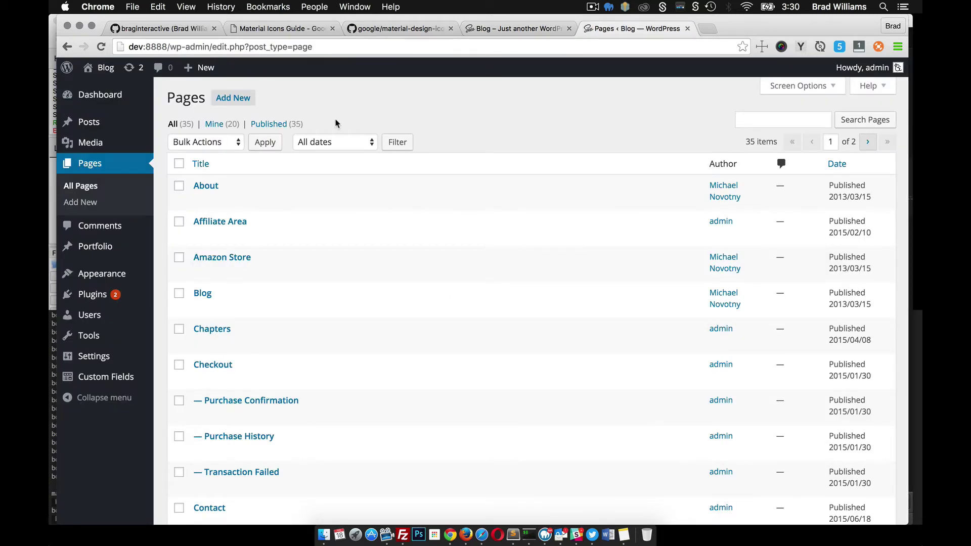
click(200, 200)
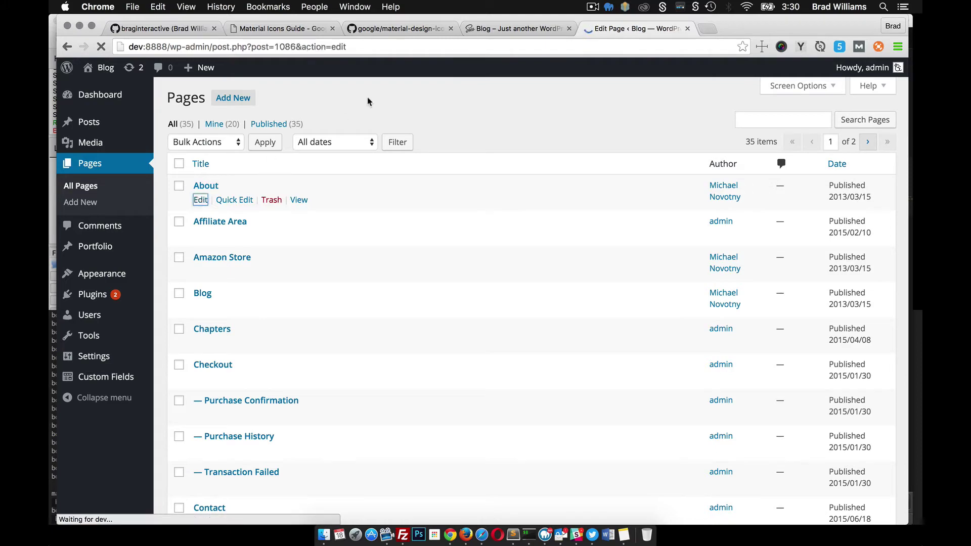
- Browse the Material Icons Guide to its icon font for the web section
click(282, 27)
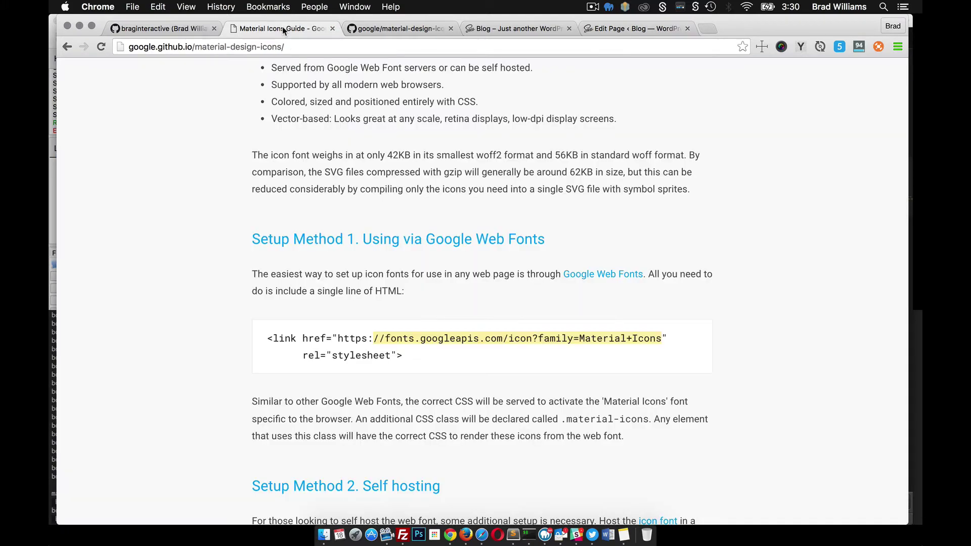
scroll(332, 151, up, 10)
scroll(357, 200, up, 10)
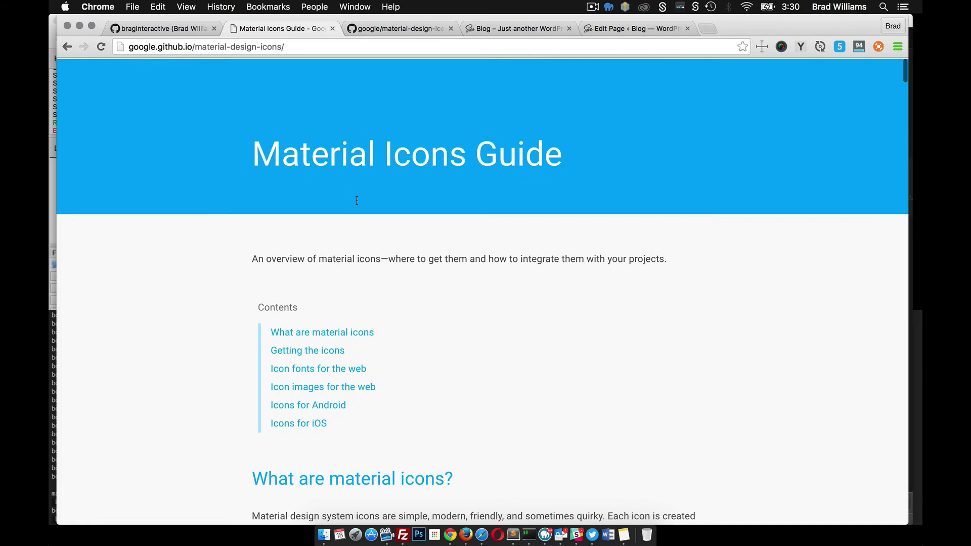
click(347, 385)
click(66, 47)
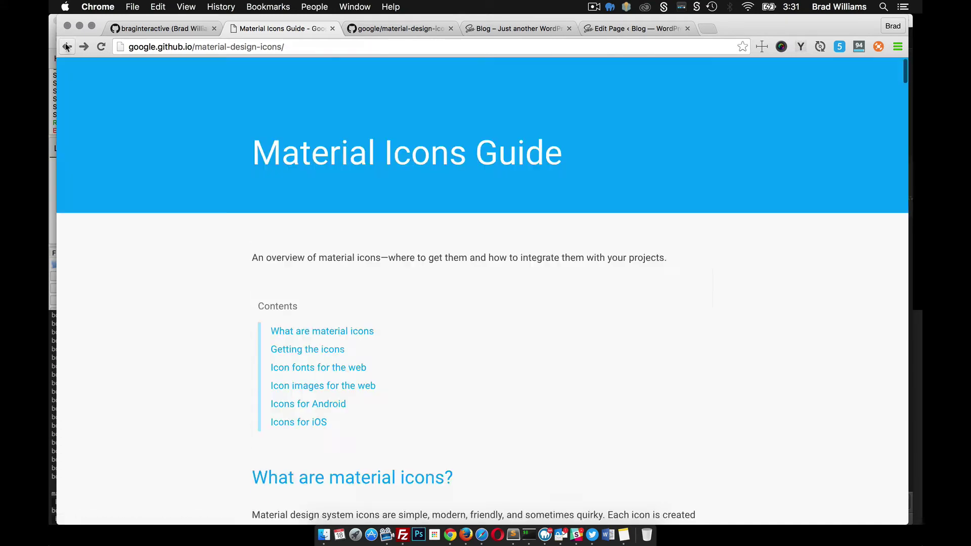
click(342, 369)
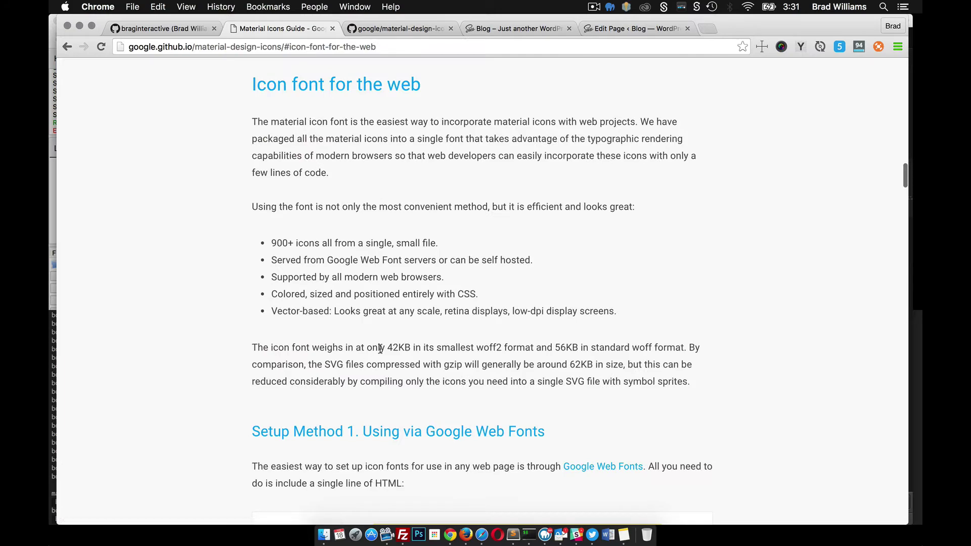
scroll(379, 349, up, 10)
scroll(381, 355, up, 3)
- On the Material icons library site, show the icon font code for pan tool
click(417, 216)
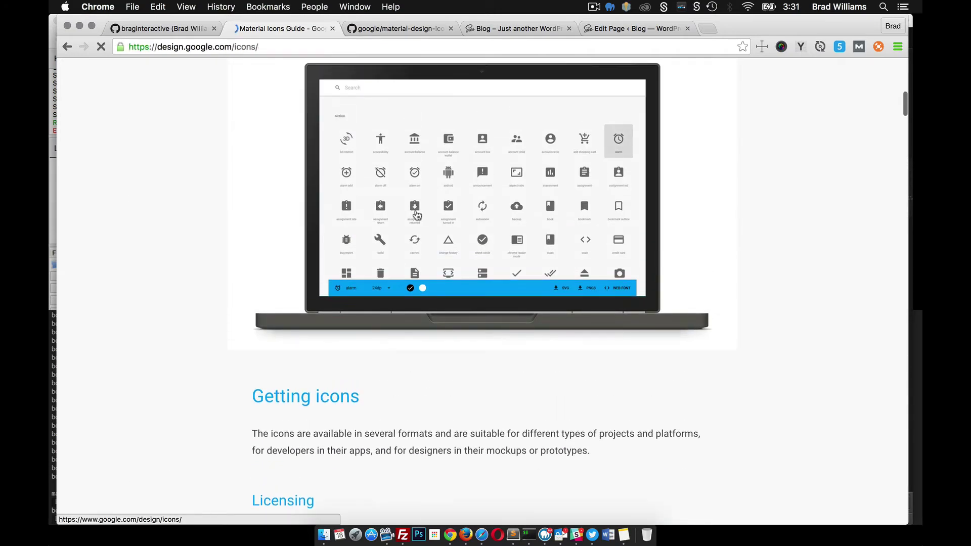
scroll(393, 265, down, 5)
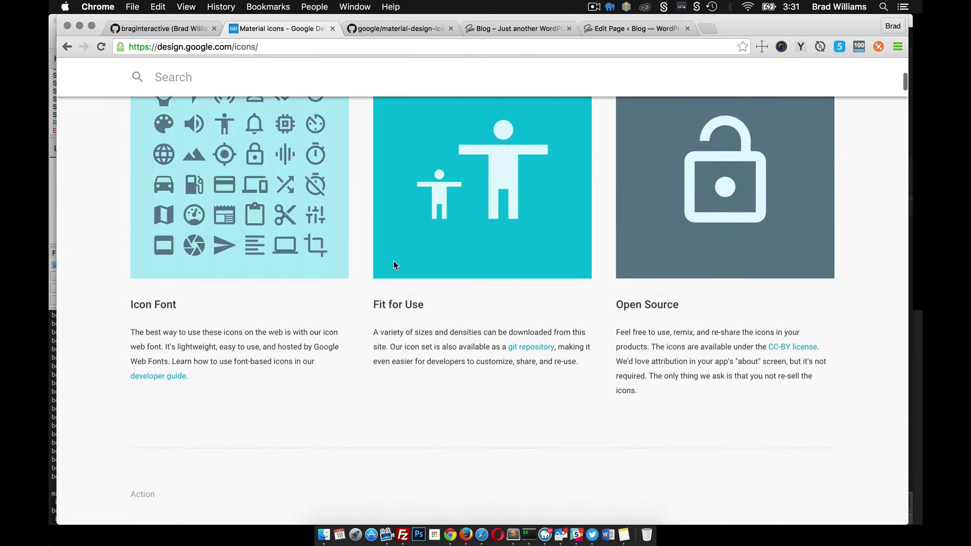
scroll(394, 265, down, 7)
scroll(394, 264, up, 3)
scroll(357, 327, down, 1)
scroll(318, 320, down, 2)
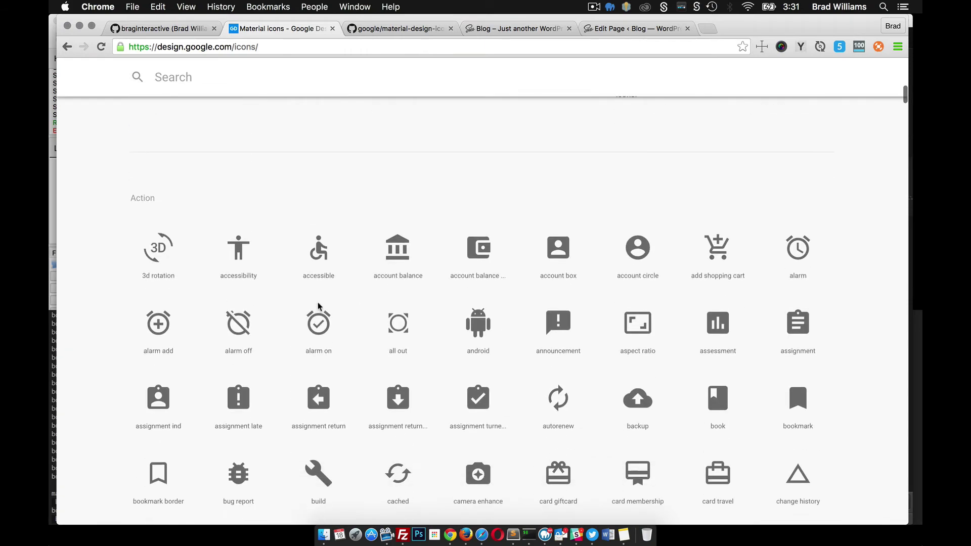
scroll(318, 312, down, 5)
scroll(460, 313, down, 1)
scroll(460, 314, down, 5)
scroll(460, 313, up, 1)
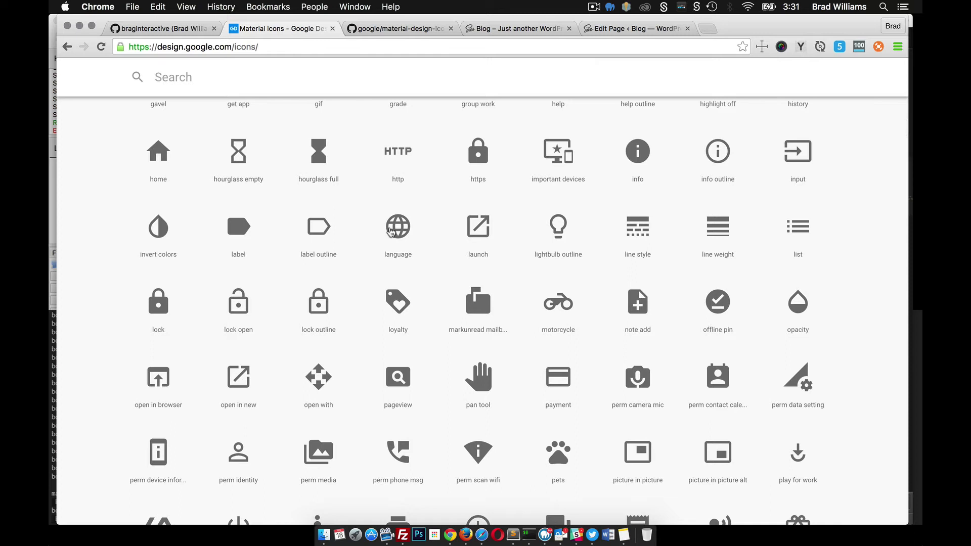
scroll(460, 263, down, 2)
click(485, 270)
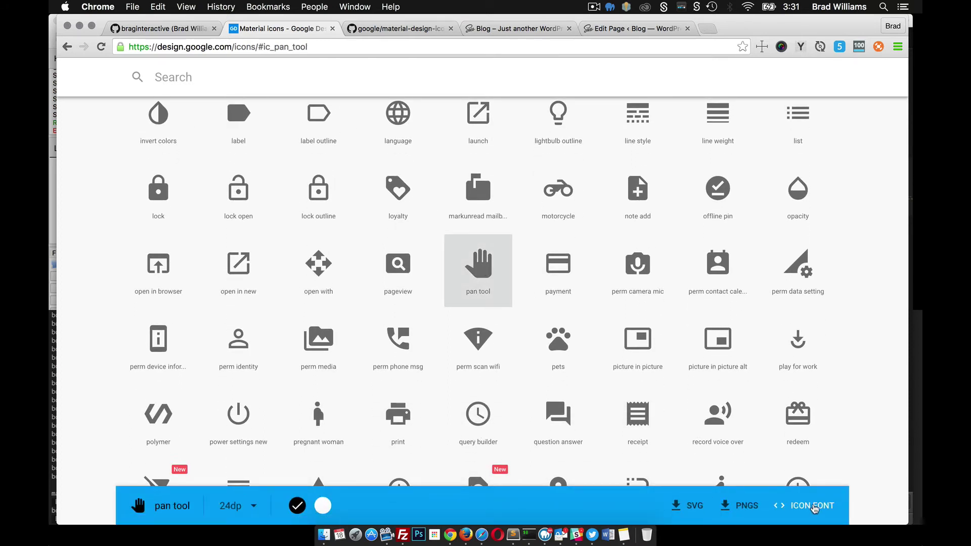
click(811, 506)
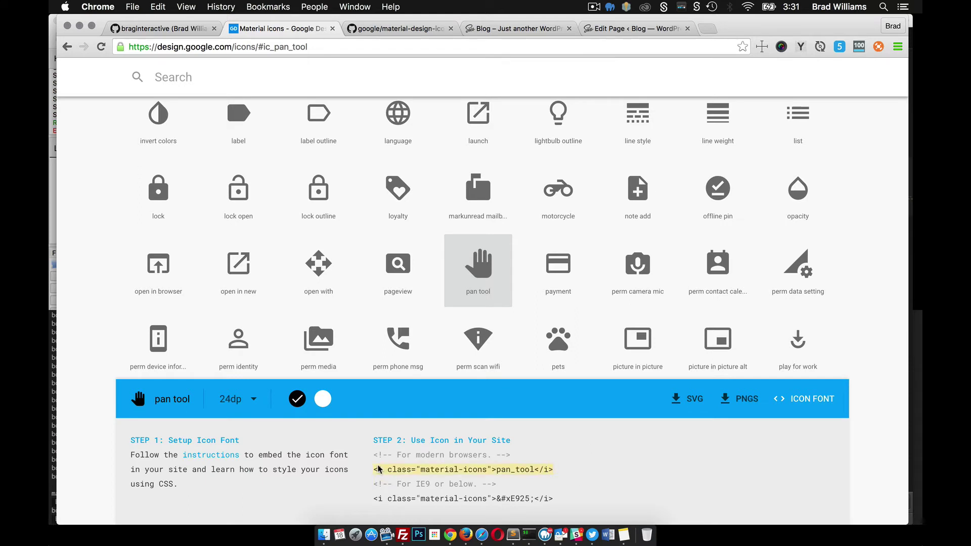
- Paste <i class="material-icons">pan_tool</i> under 'hey', update the About page, and view it live
click(640, 29)
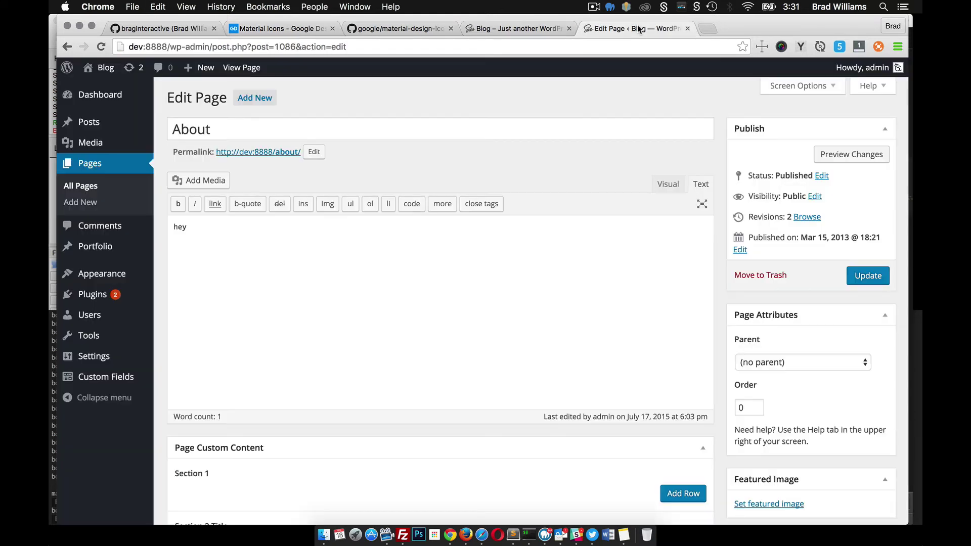
click(239, 231)
text(<i class="material-icons">pan_tool</i>)
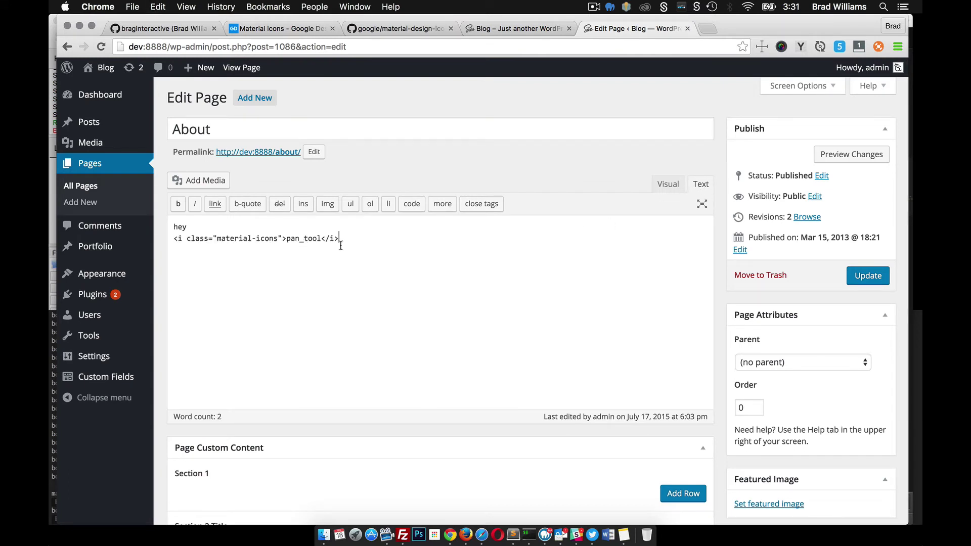
click(853, 277)
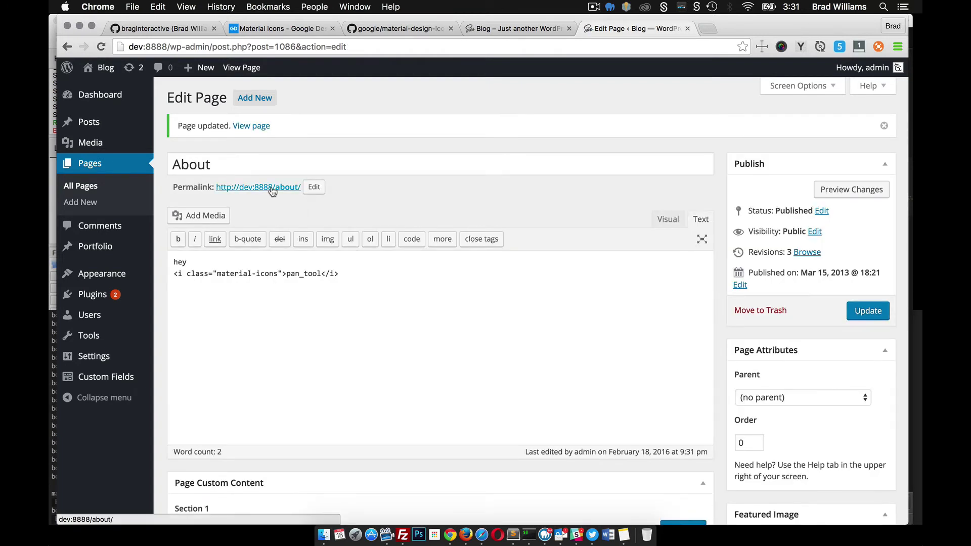
super+click(272, 188)
click(735, 25)
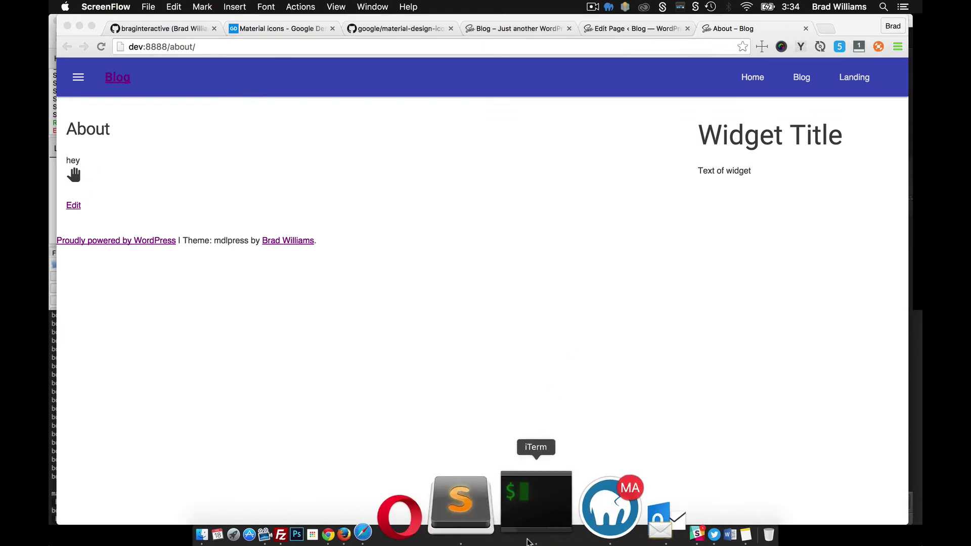
- In a cleared iTerm, run git status, stage all files, and commit 'added Material Icons'
click(531, 532)
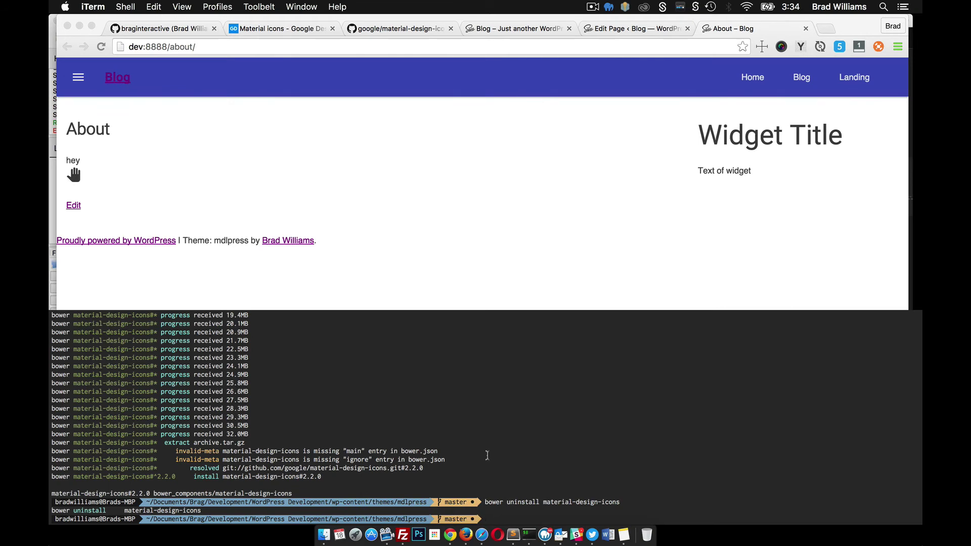
key(super+k)
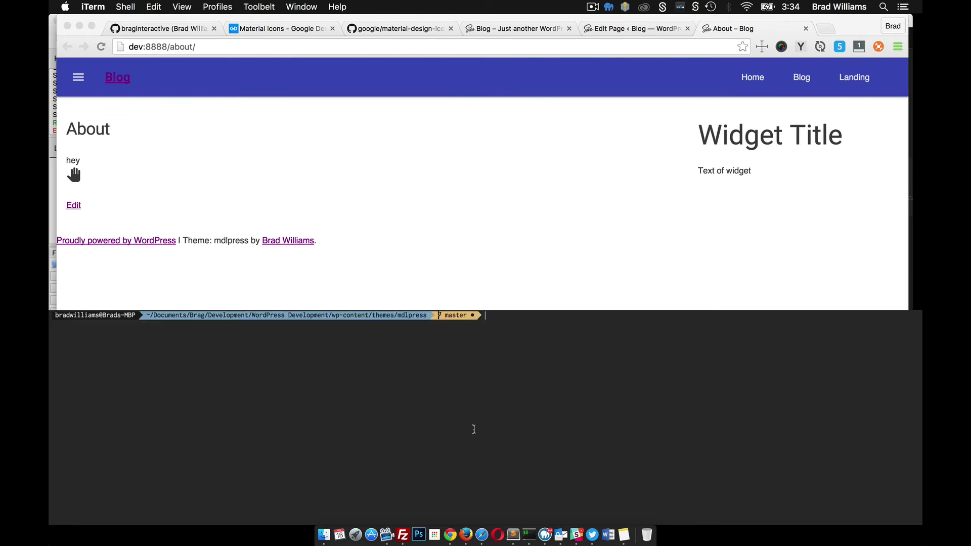
text(git status)
key(Return)
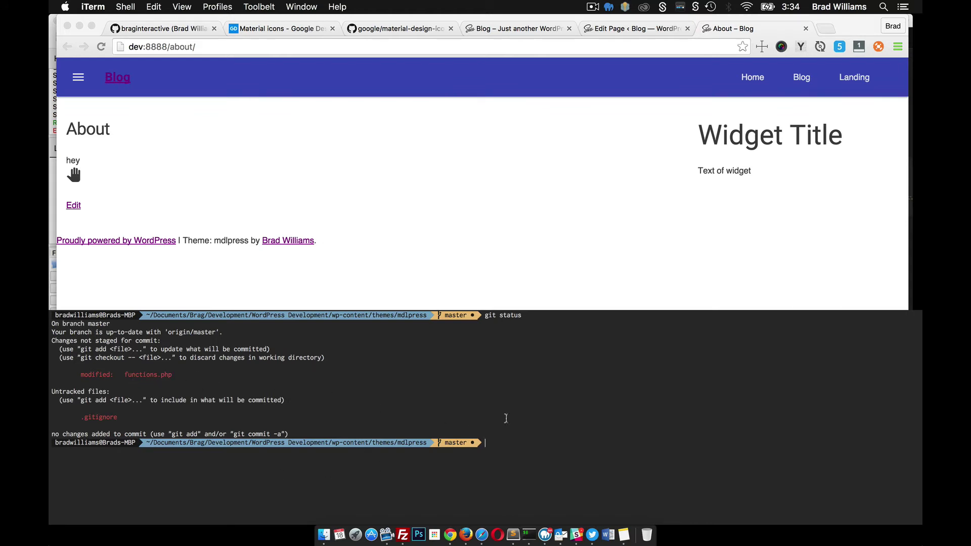
text(git add *)
key(Return)
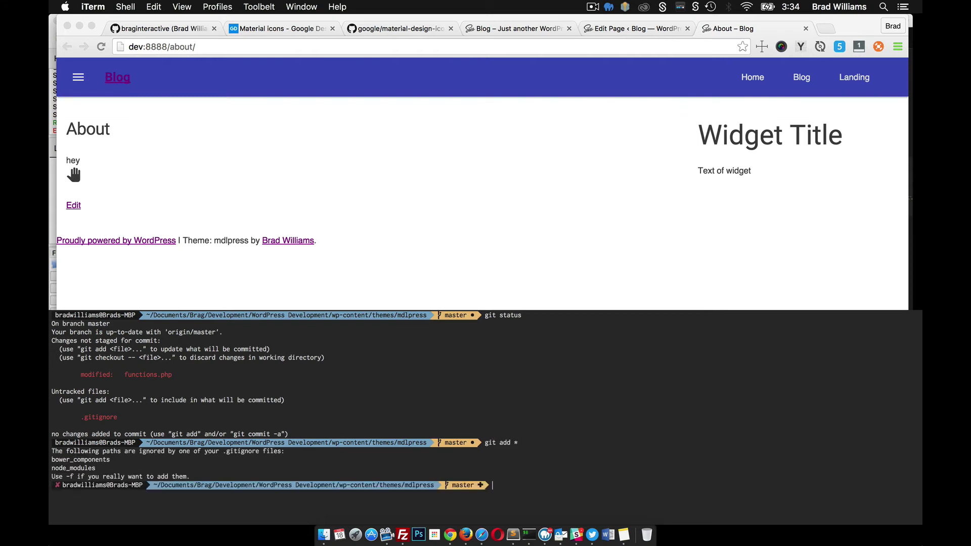
text(git commit -m "added Material)
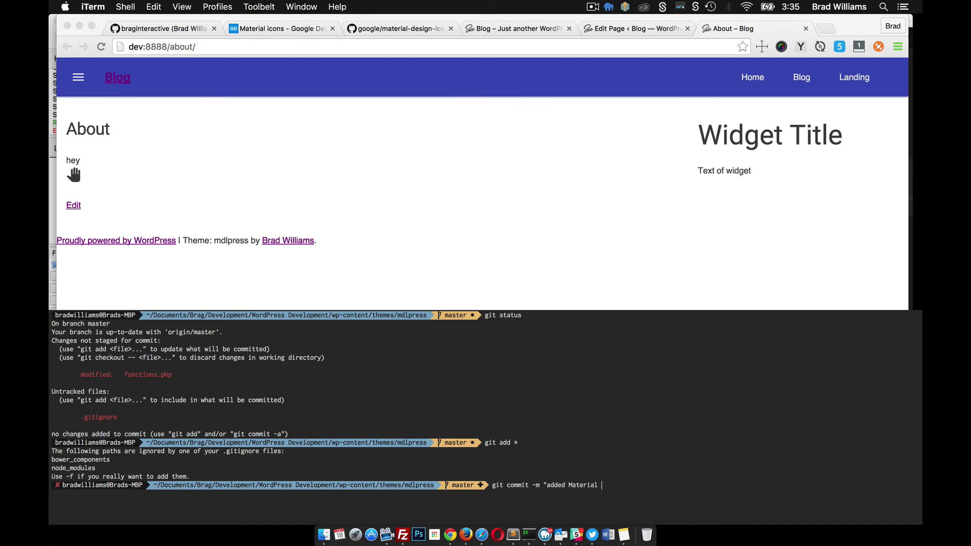
text(Icons)
key(Return)
text(git push ori)
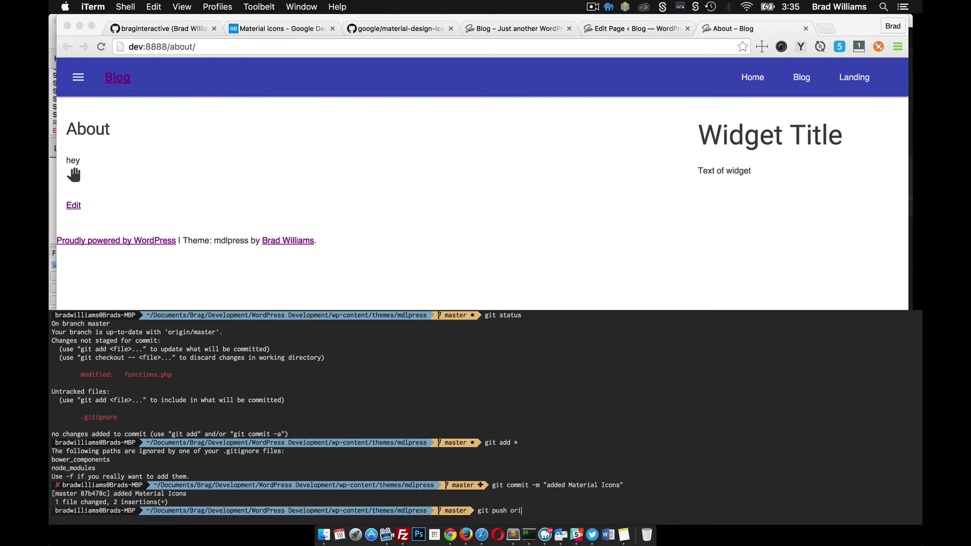
text(gin master)
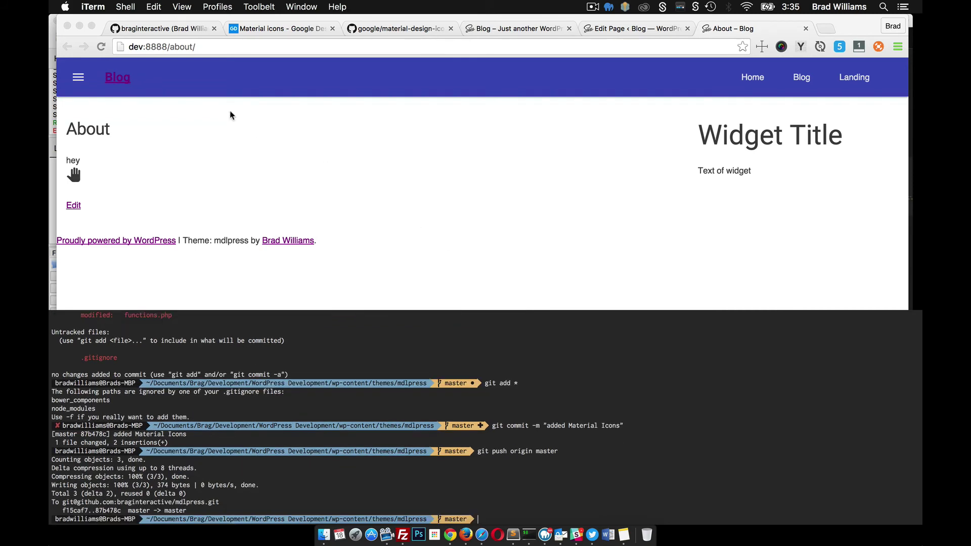
- Switch to the GitHub profile tab and open the mdlpress repository
click(144, 28)
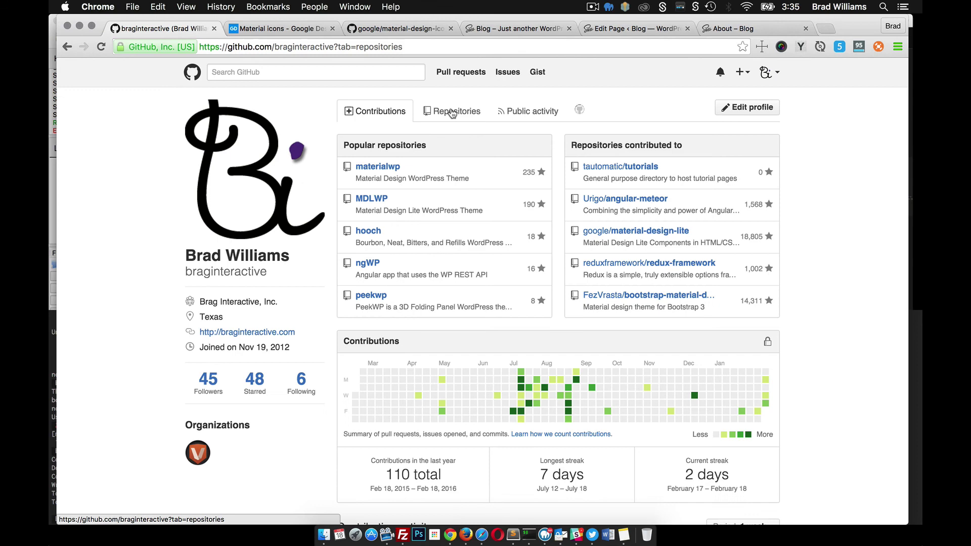
click(378, 186)
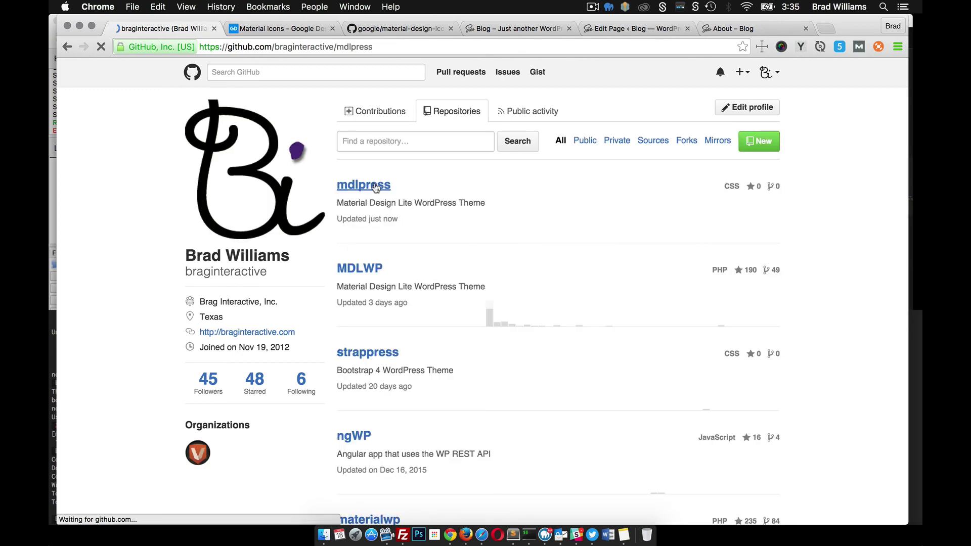
scroll(387, 269, down, 2)
scroll(369, 320, down, 1)
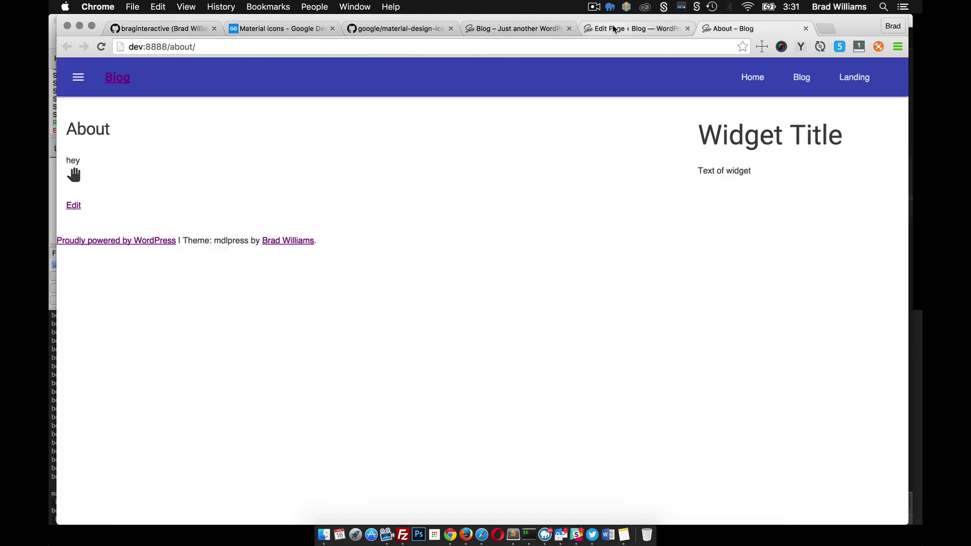
- Switch to the About page's Edit Page tab in Chrome
click(613, 30)
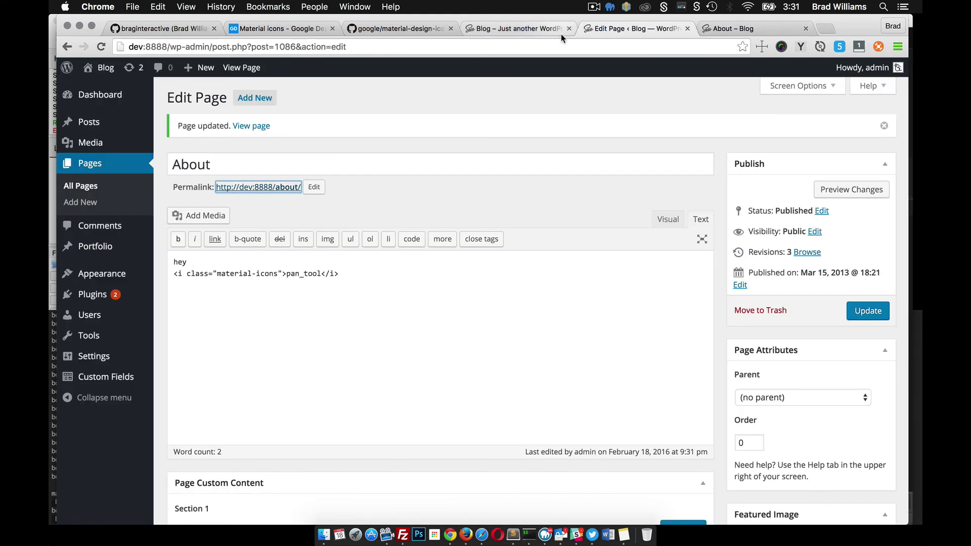